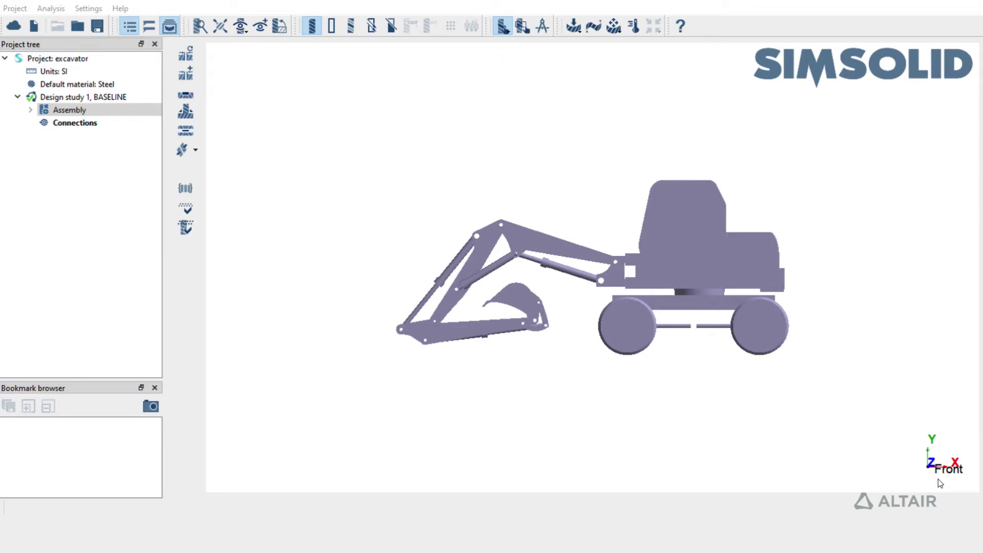
# Step: Start a new joint under Connections, opening the Virtual connector dialog as Ball joint 1
pyautogui.click(108, 121)
pyautogui.click(195, 148)
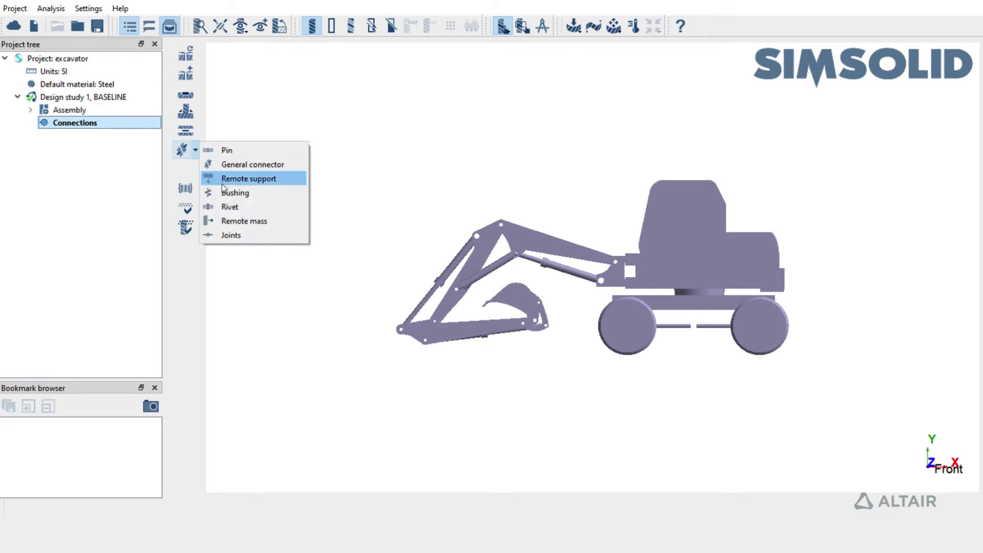
pyautogui.click(255, 235)
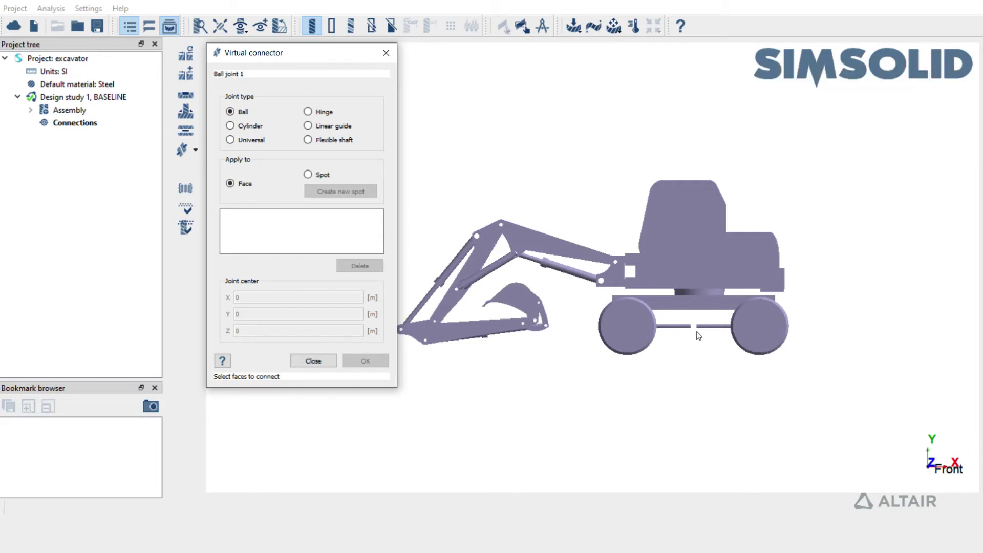
# Step: Make it a Universal joint attached to Face 2 of Model.3, the left shaft end
pyautogui.click(230, 140)
pyautogui.moveTo(700, 326); pyautogui.dragTo(705, 351)
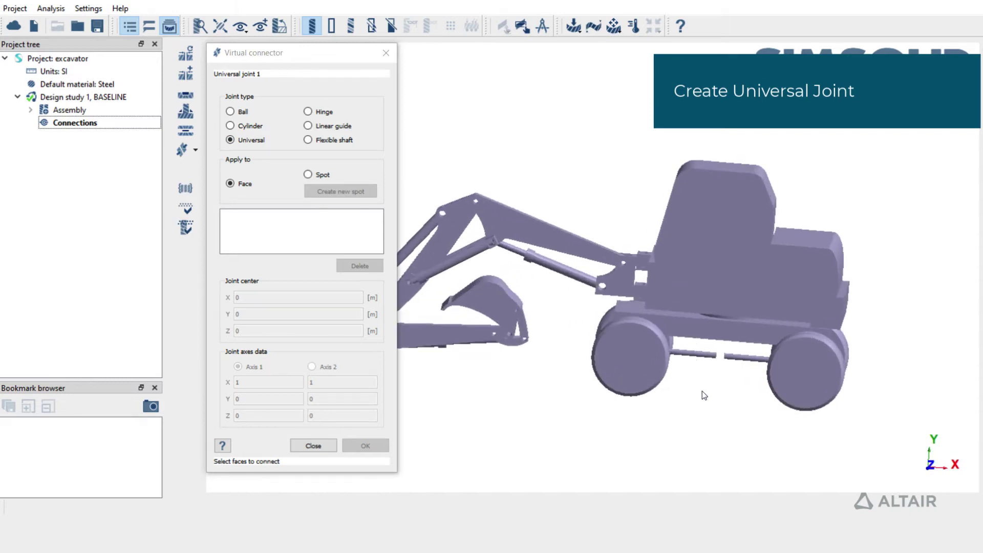
pyautogui.moveTo(702, 395)
pyautogui.mouseDown()
pyautogui.moveTo(644, 369)
pyautogui.moveTo(693, 381)
pyautogui.mouseUp()
pyautogui.scroll(5, 644, 369)
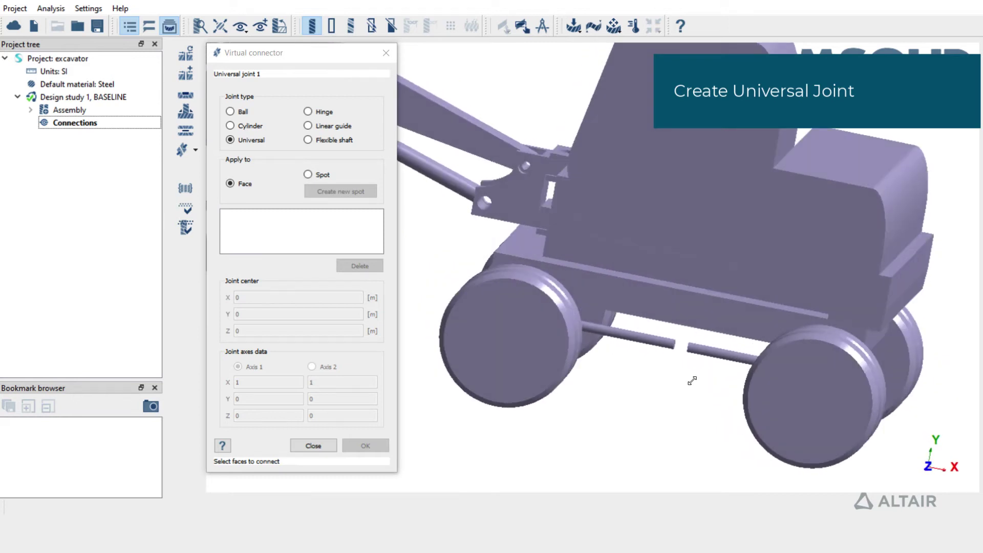
pyautogui.scroll(4, 679, 344)
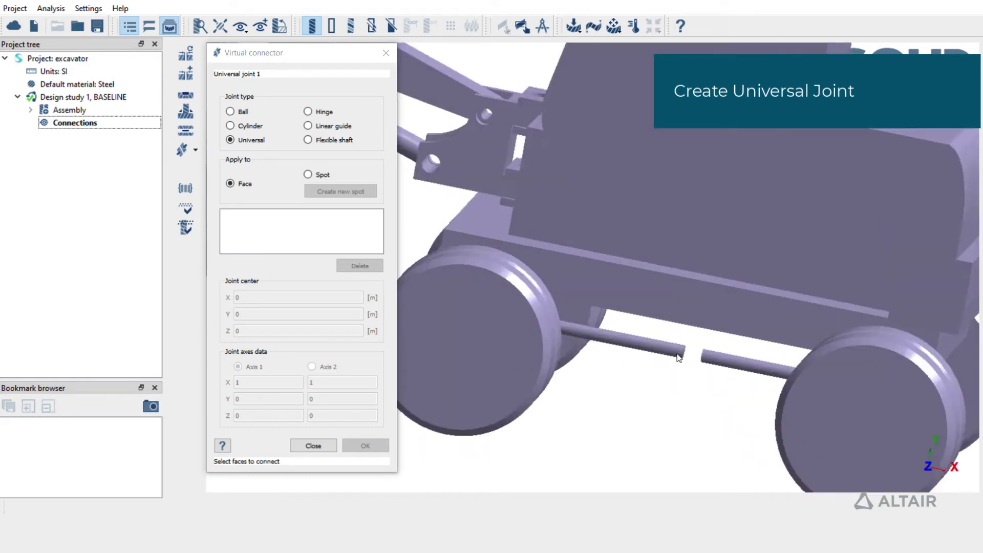
pyautogui.scroll(3, 686, 353)
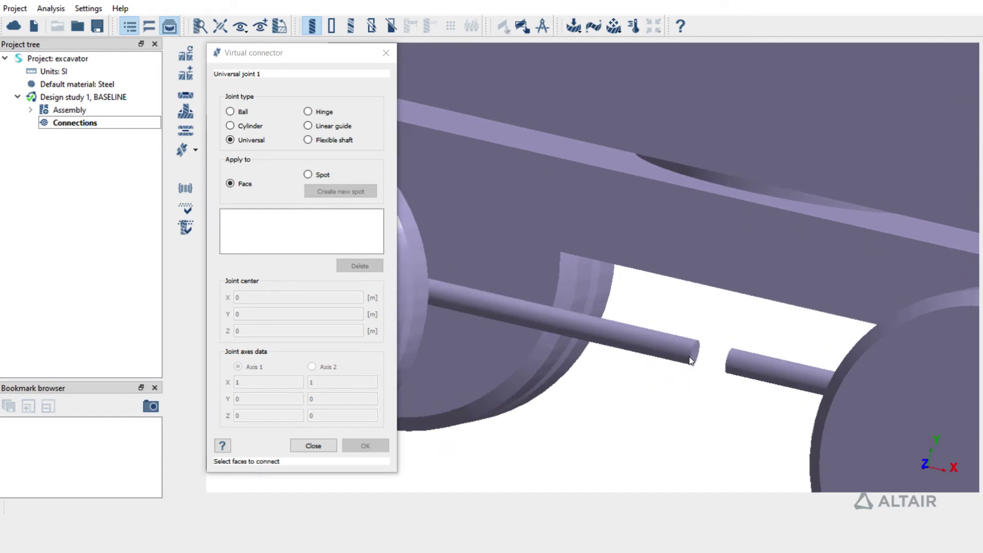
pyautogui.click(696, 352)
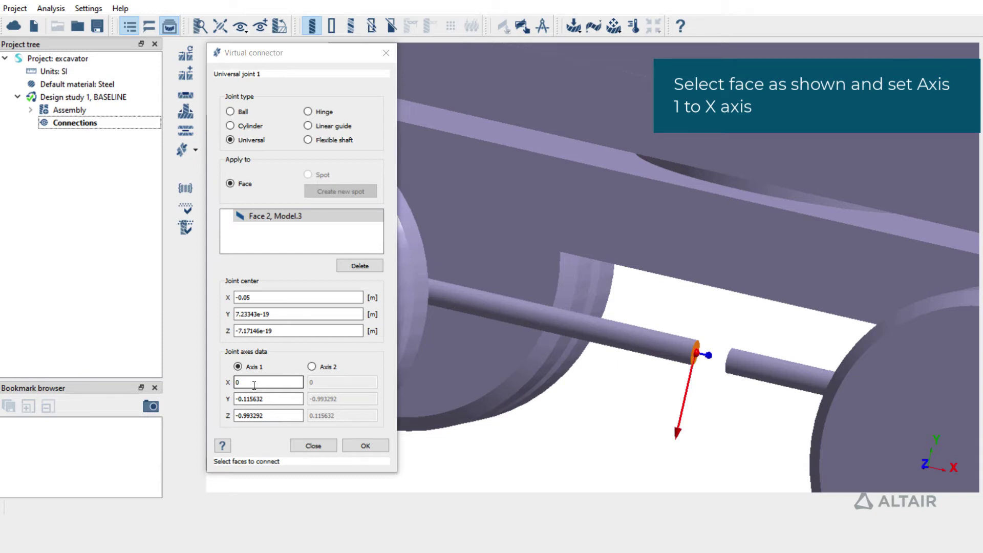
# Step: Set the joint's Axis 1 to X=1, Y=0, Z=0
pyautogui.doubleClick(254, 385)
pyautogui.write('1')
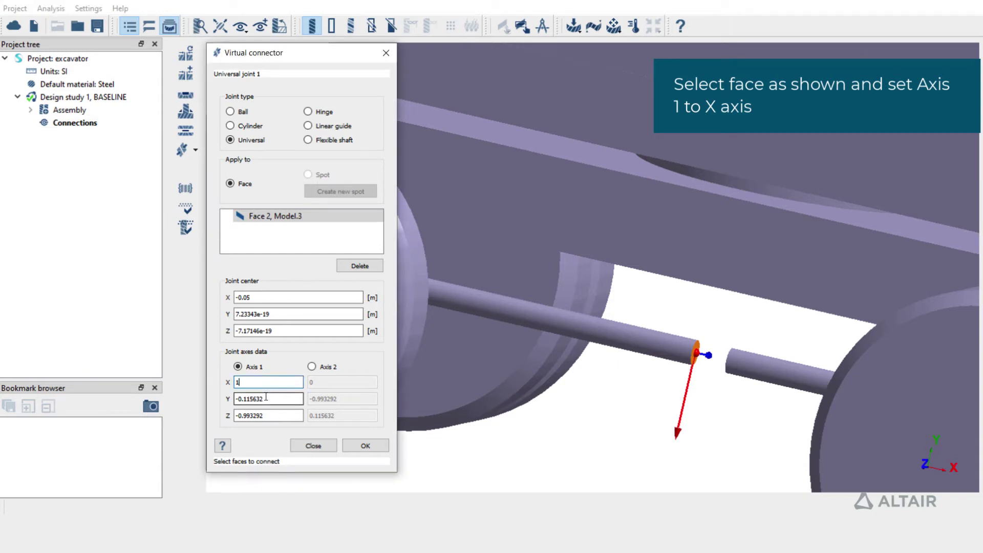
pyautogui.press('Tab')
pyautogui.write('0')
pyautogui.press('Tab')
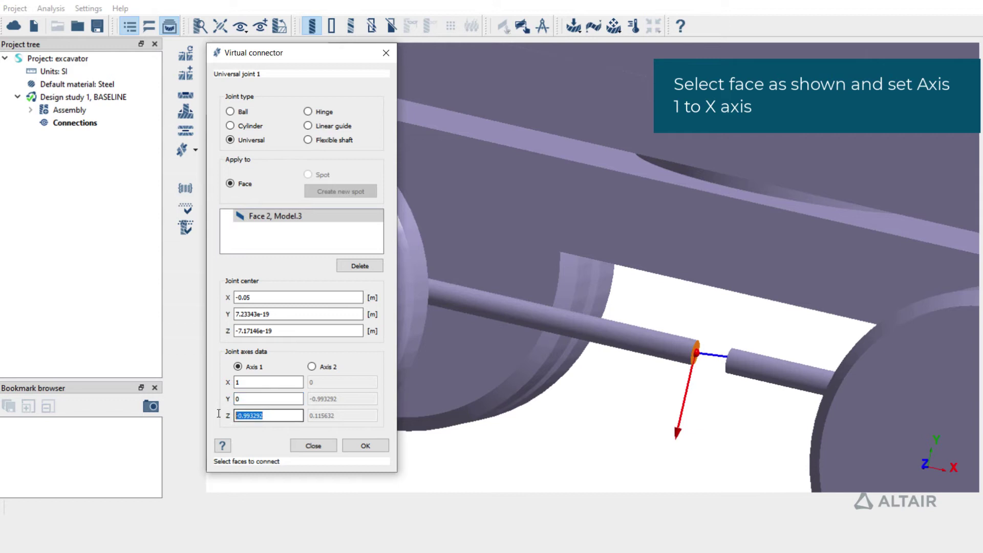
pyautogui.write('0')
# Step: Select Axis 2 and bring the shaft gap into a closer view
pyautogui.click(311, 367)
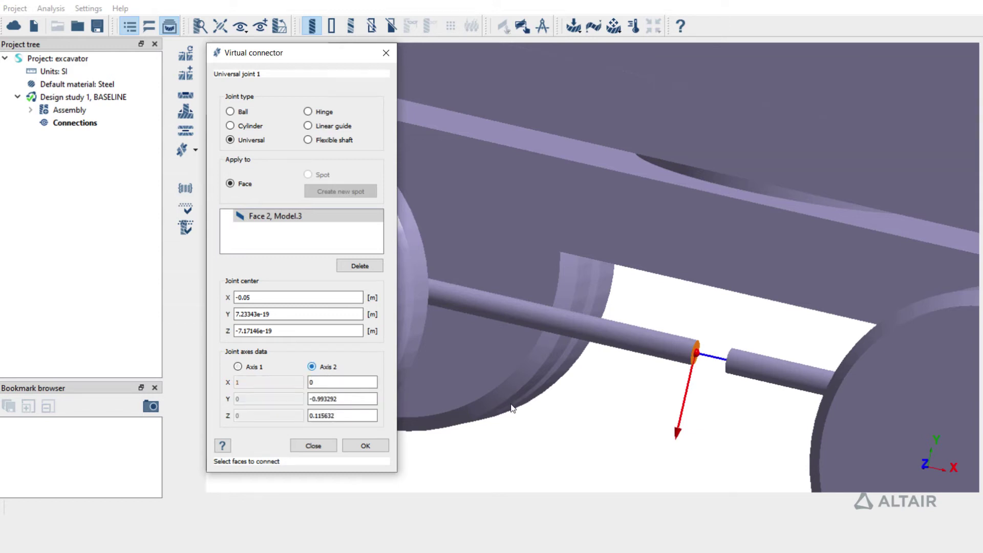
pyautogui.moveTo(702, 337); pyautogui.dragTo(759, 357)
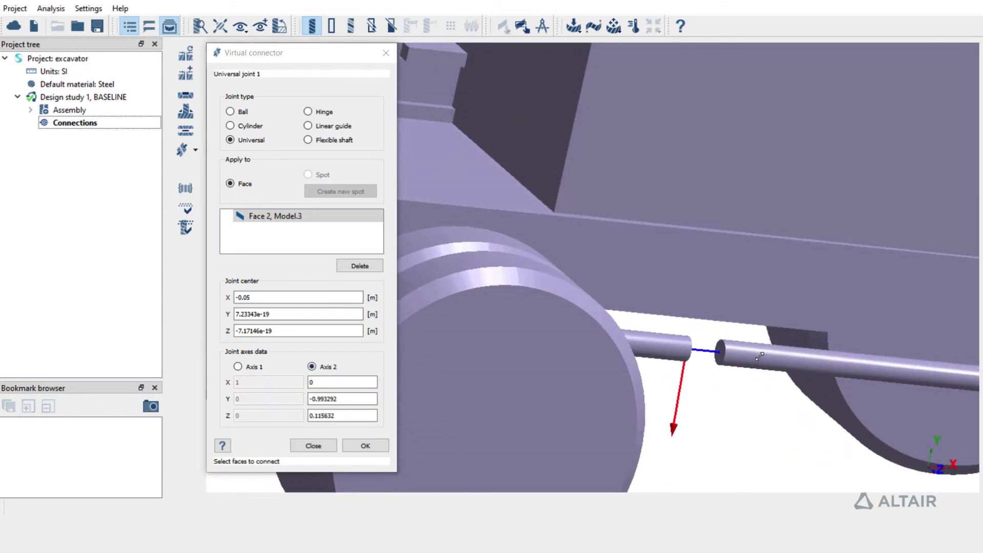
pyautogui.scroll(1, 721, 349)
# Step: Attach the right shaft half's end face and set Axis 2 to (-1, 0, 0)
pyautogui.click(721, 349)
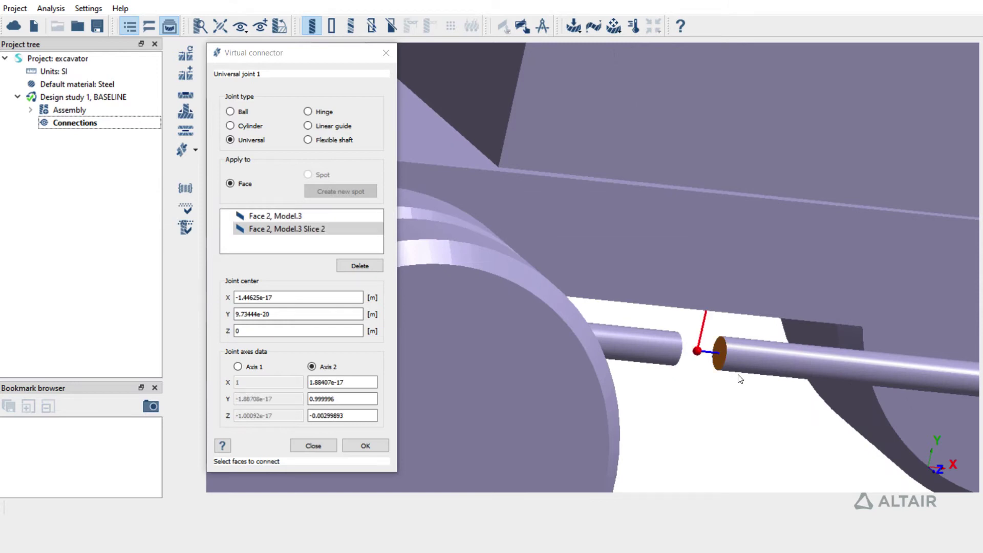
pyautogui.moveTo(740, 377); pyautogui.dragTo(689, 383)
pyautogui.doubleClick(351, 382)
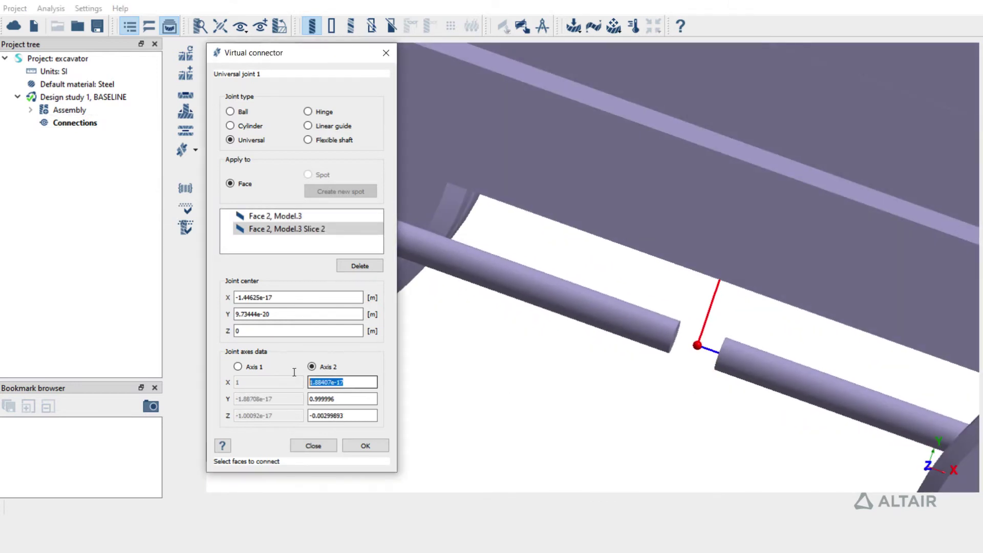
pyautogui.write('-1')
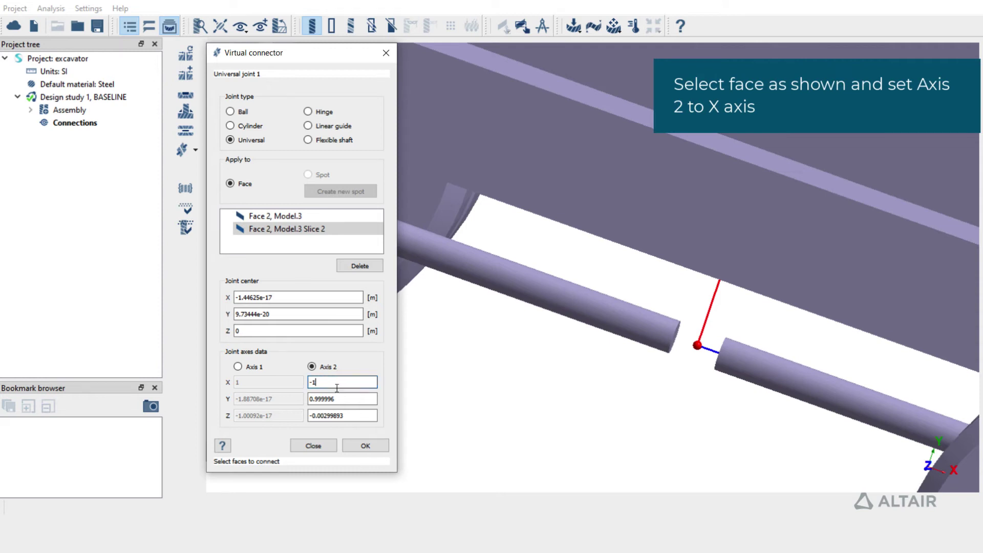
pyautogui.press('Tab')
pyautogui.write('0')
pyautogui.press('Tab')
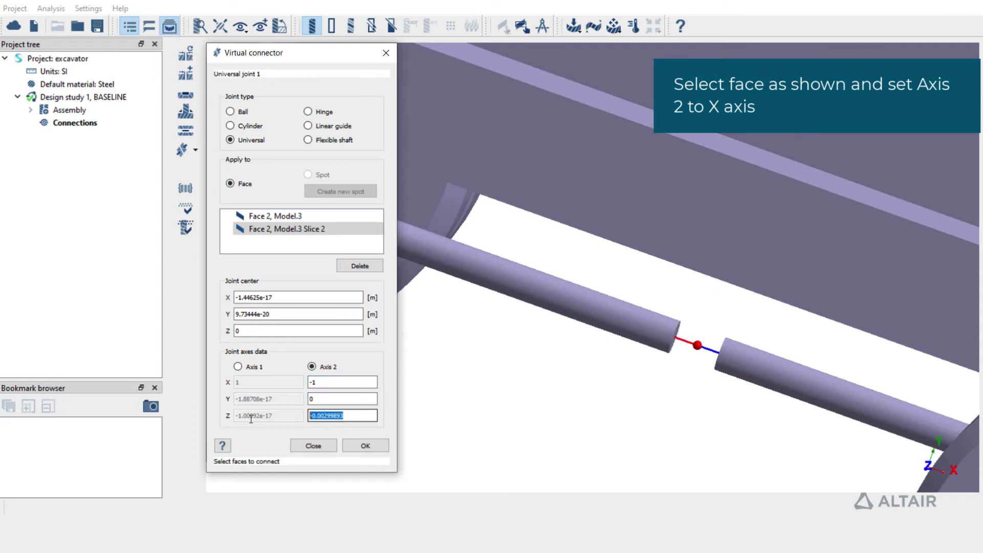
pyautogui.write('0')
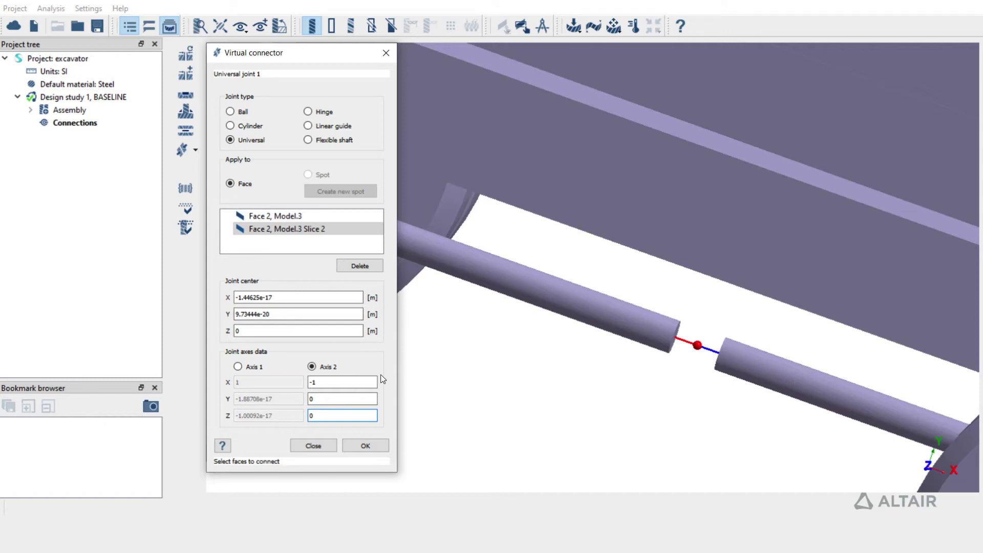
# Step: Create Universal joint 1, then isolate it with its two shaft halves and zoom out
pyautogui.click(375, 449)
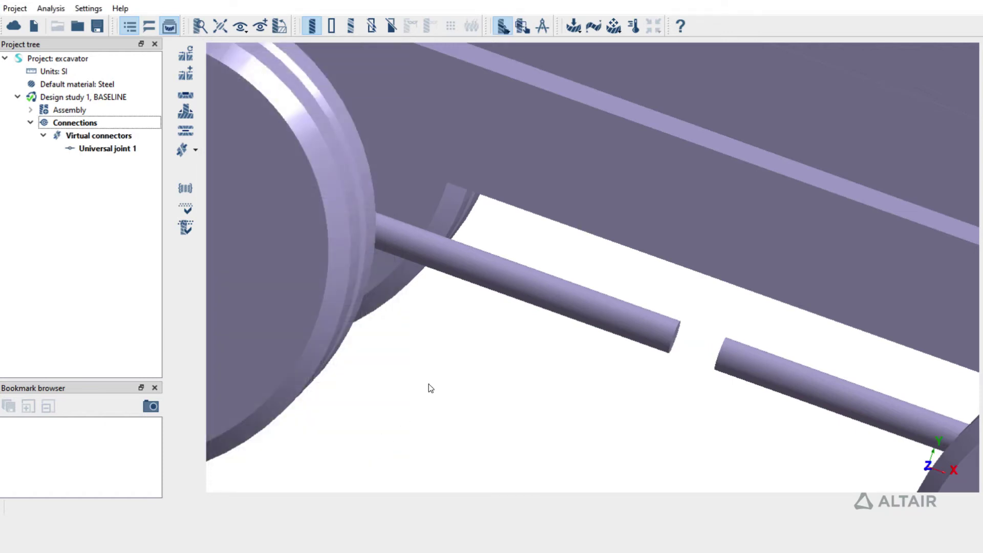
pyautogui.scroll(-2, 561, 373)
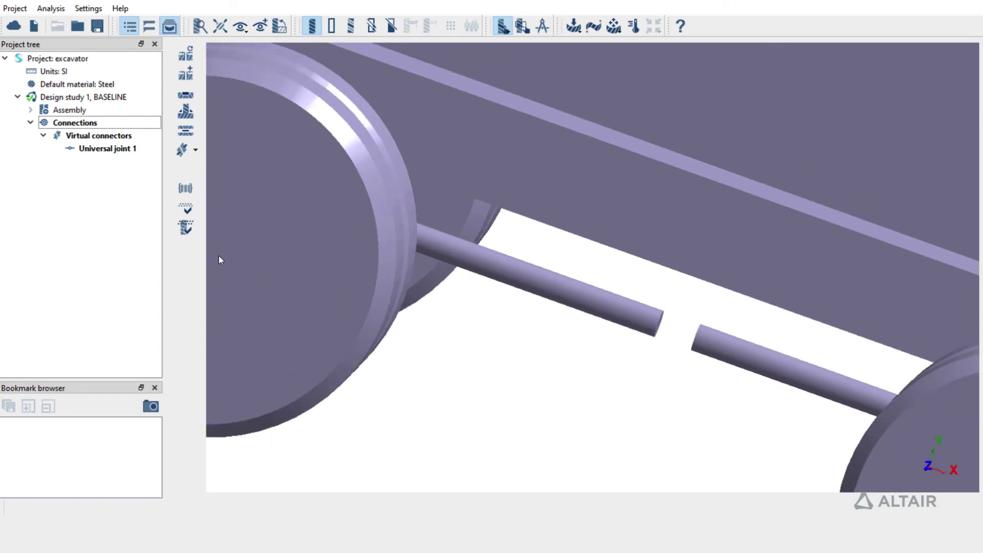
pyautogui.click(113, 149)
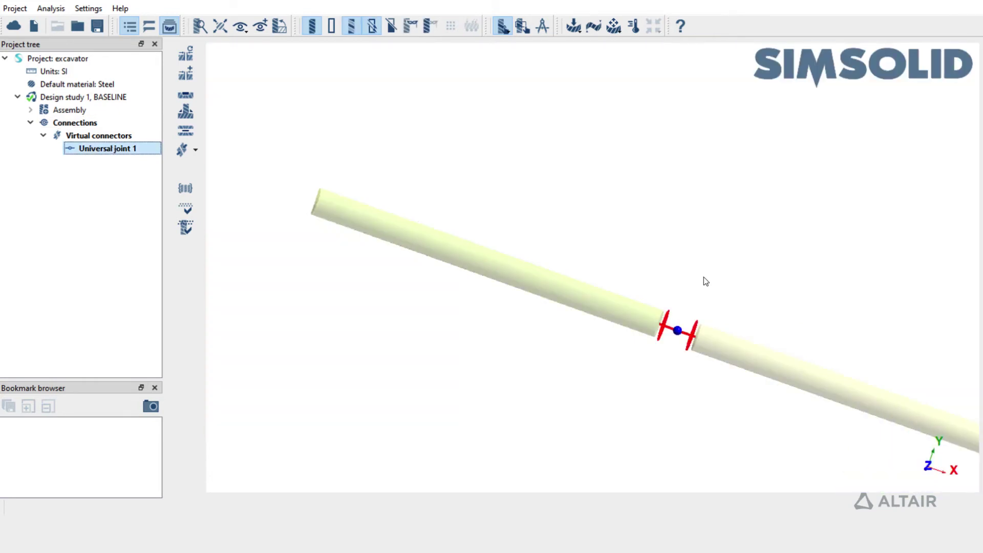
pyautogui.scroll(-2, 659, 261)
pyautogui.scroll(-2, 646, 259)
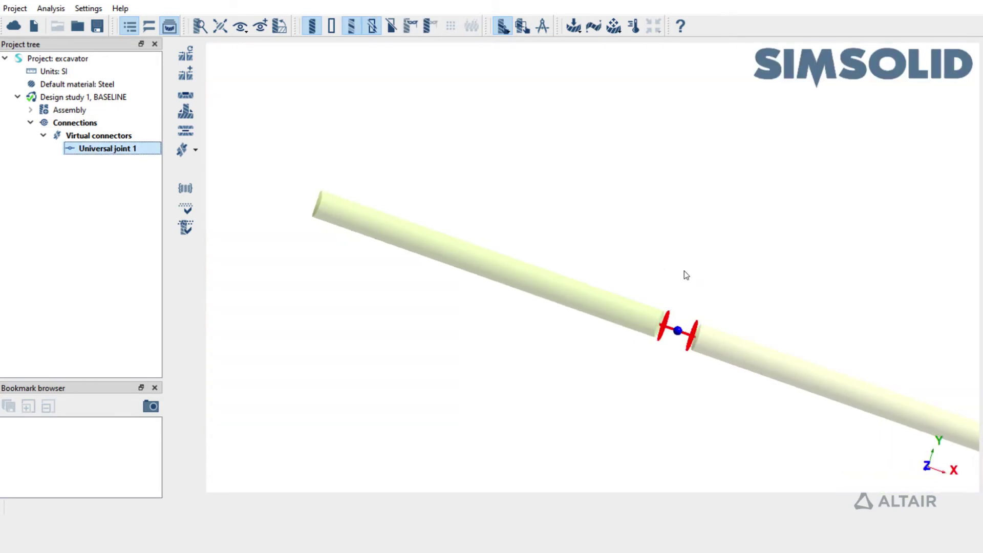
pyautogui.scroll(-3, 685, 275)
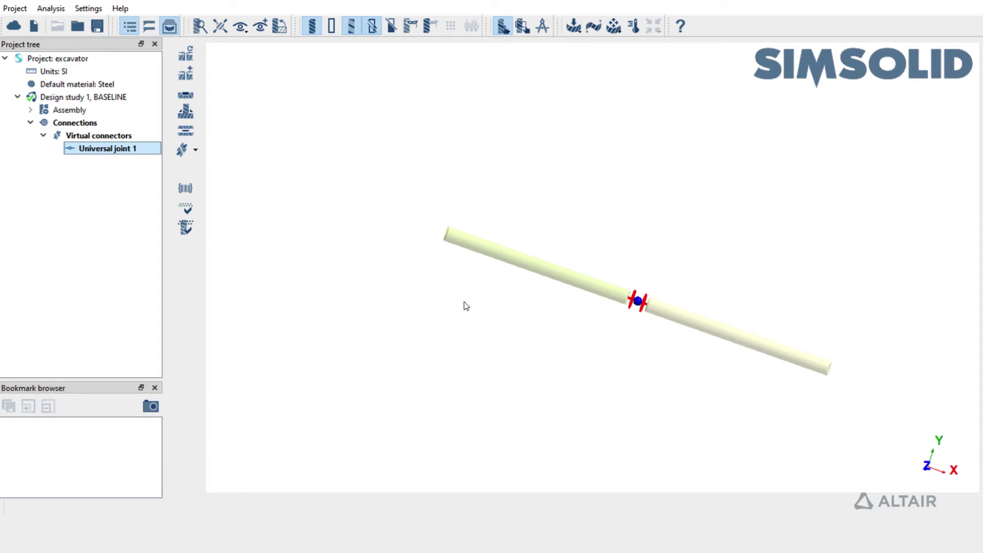
# Step: Delete Universal joint 1 and turn off translucent parts to show the whole excavator
pyautogui.rightClick(149, 153)
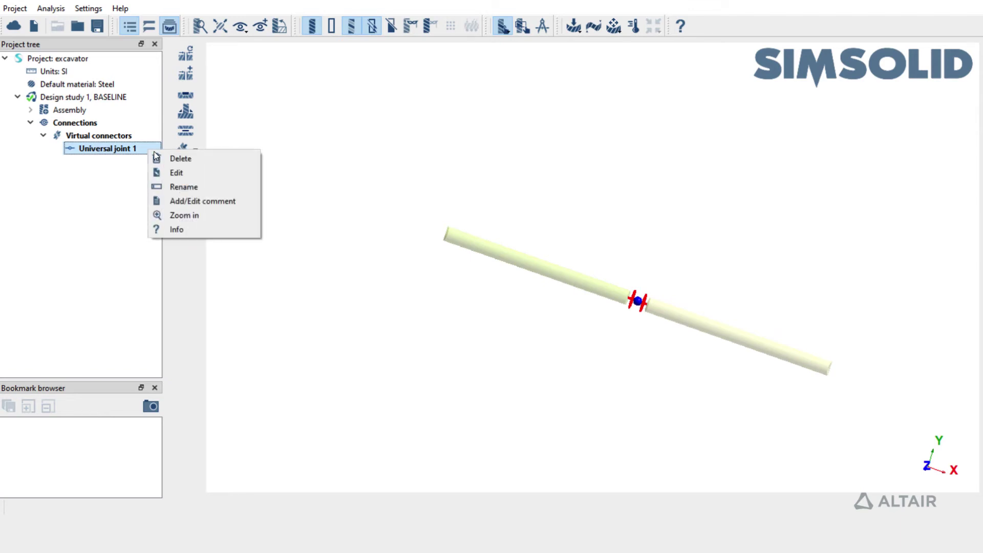
pyautogui.click(177, 159)
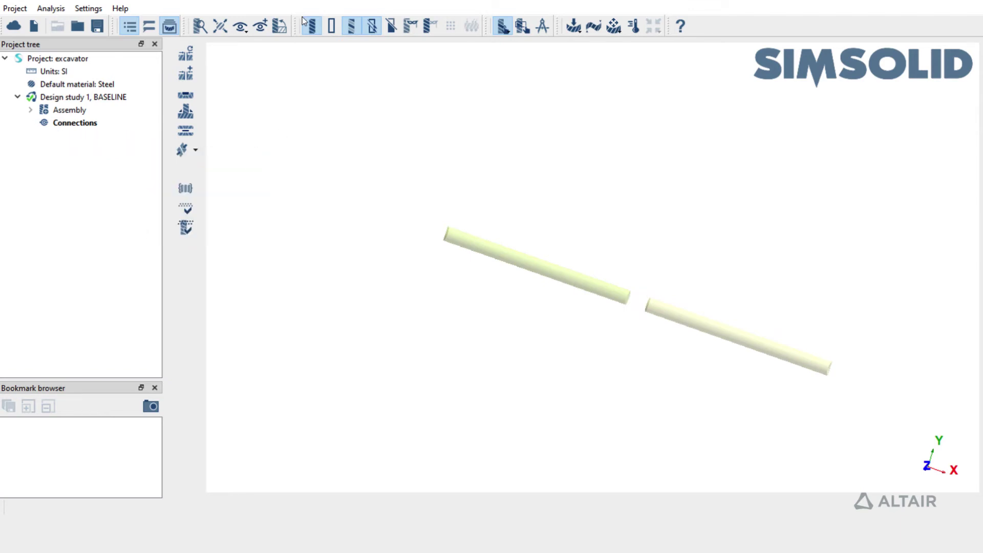
pyautogui.click(368, 26)
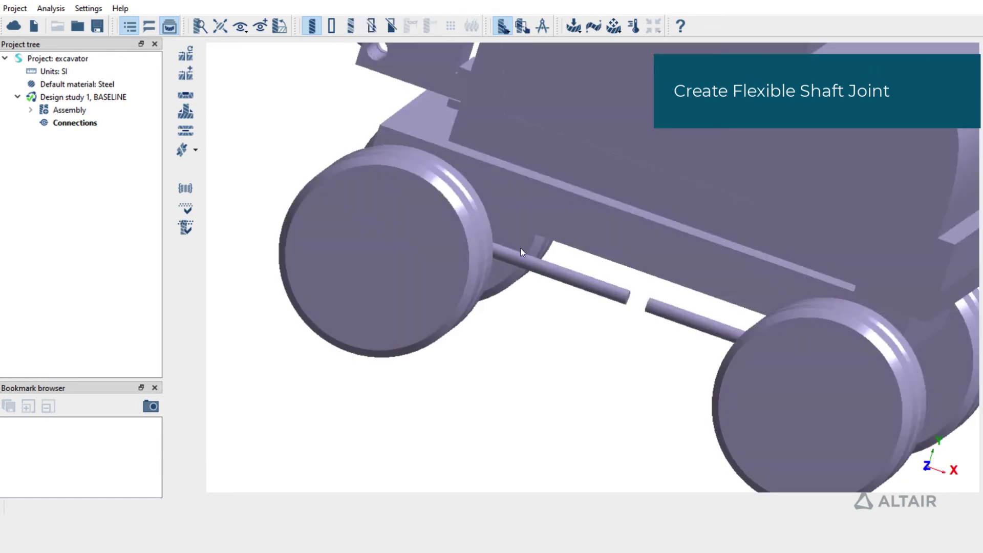
pyautogui.scroll(-3, 520, 248)
pyautogui.scroll(2, 570, 330)
pyautogui.moveTo(603, 328); pyautogui.dragTo(590, 328, button='middle')
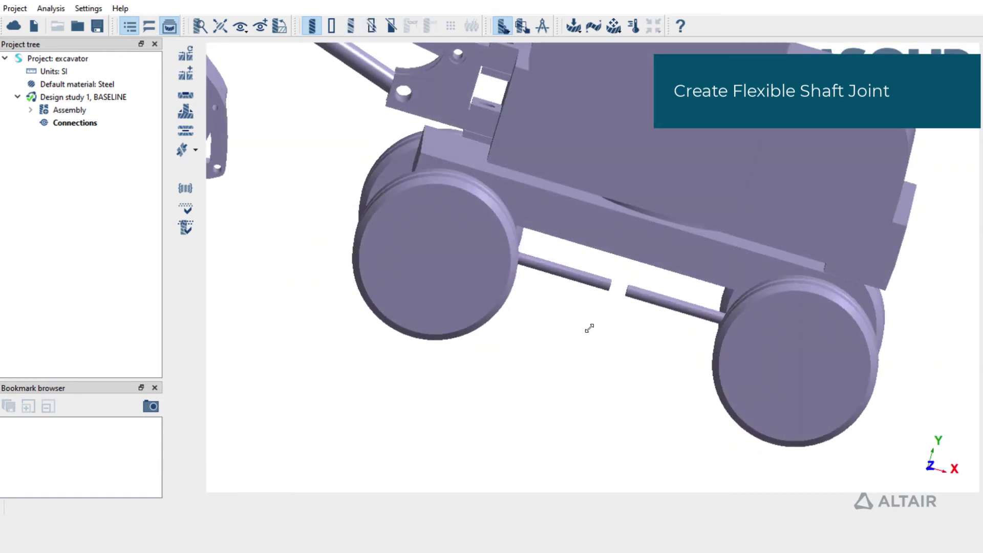
# Step: Start a new joint of type Flexible shaft and zoom in on the shaft gap
pyautogui.click(189, 151)
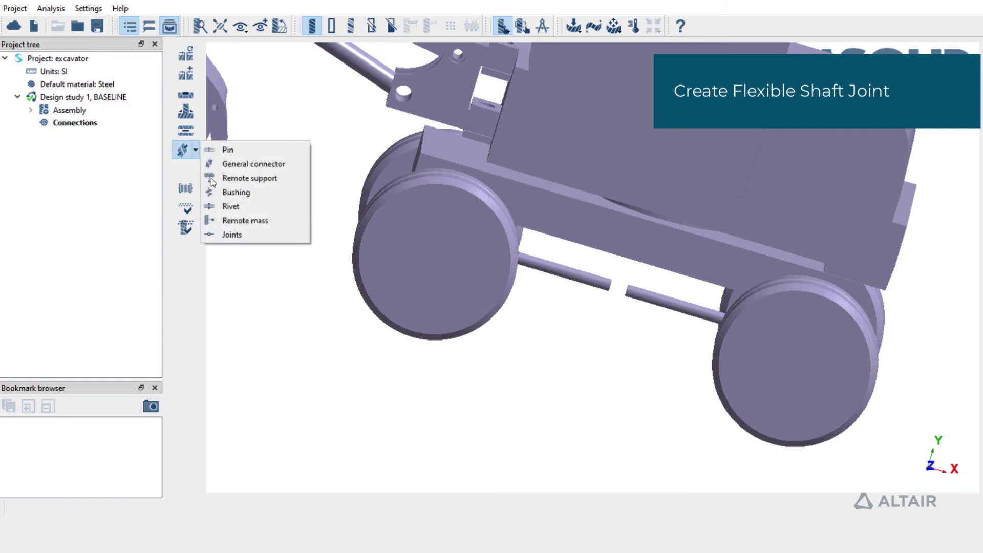
pyautogui.click(251, 234)
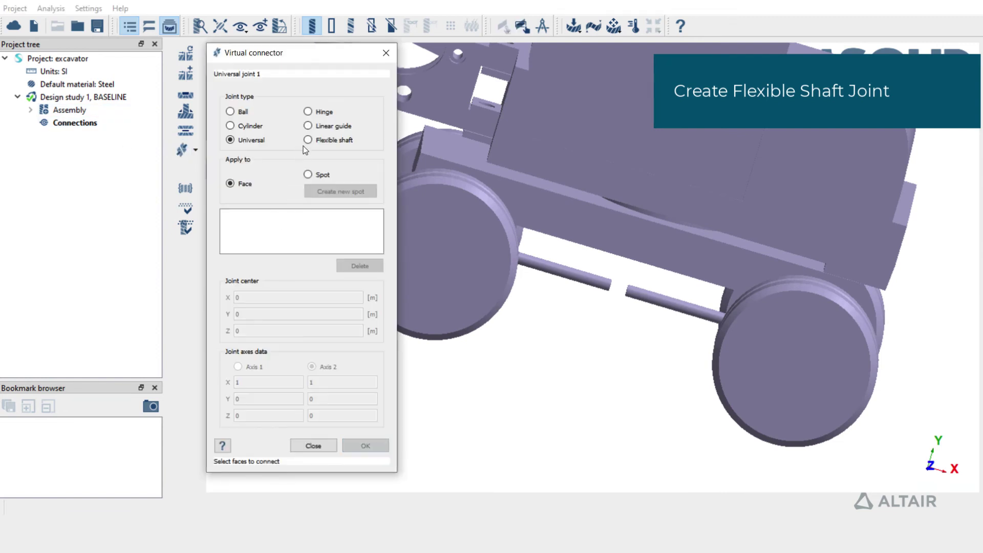
pyautogui.click(309, 140)
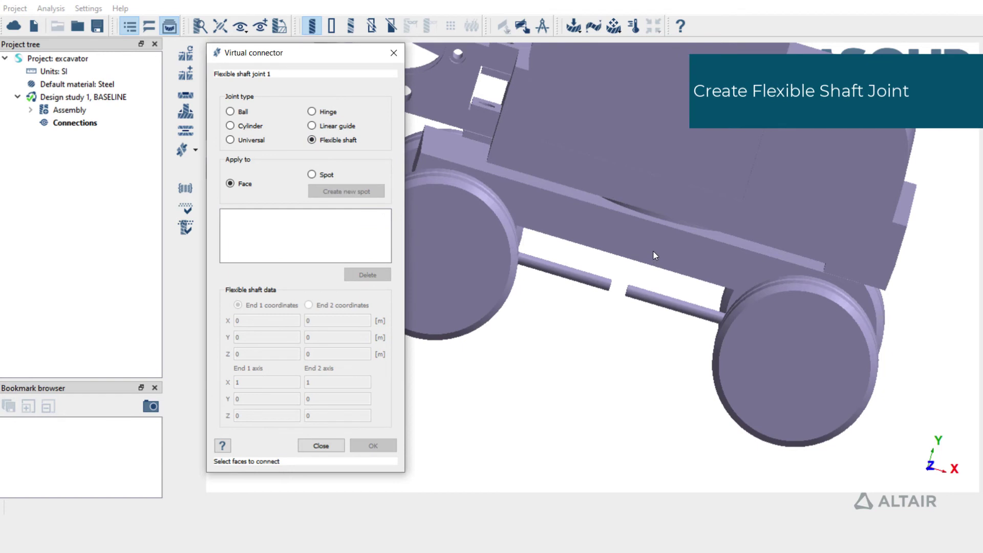
pyautogui.moveTo(598, 291); pyautogui.dragTo(608, 242, button='right')
pyautogui.scroll(5, 607, 280)
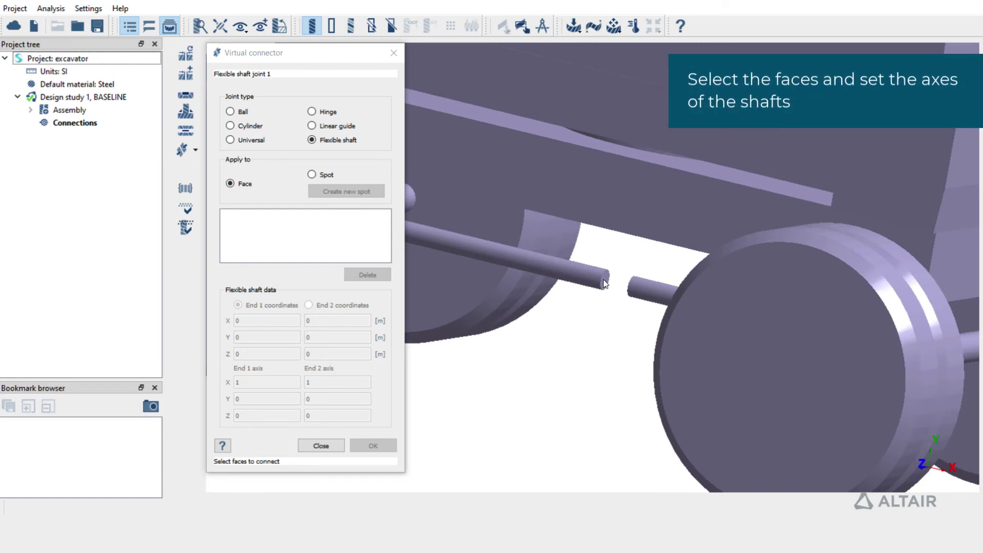
# Step: Attach End 1 to the left shaft half's end face, axis along X (1, 0, 0)
pyautogui.click(605, 280)
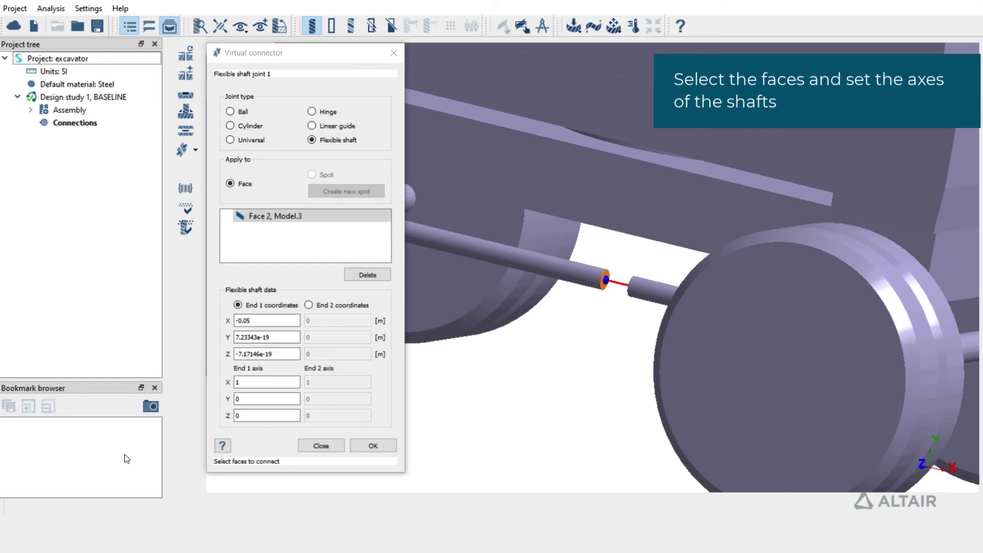
pyautogui.click(247, 382)
pyautogui.moveTo(574, 325); pyautogui.dragTo(621, 329)
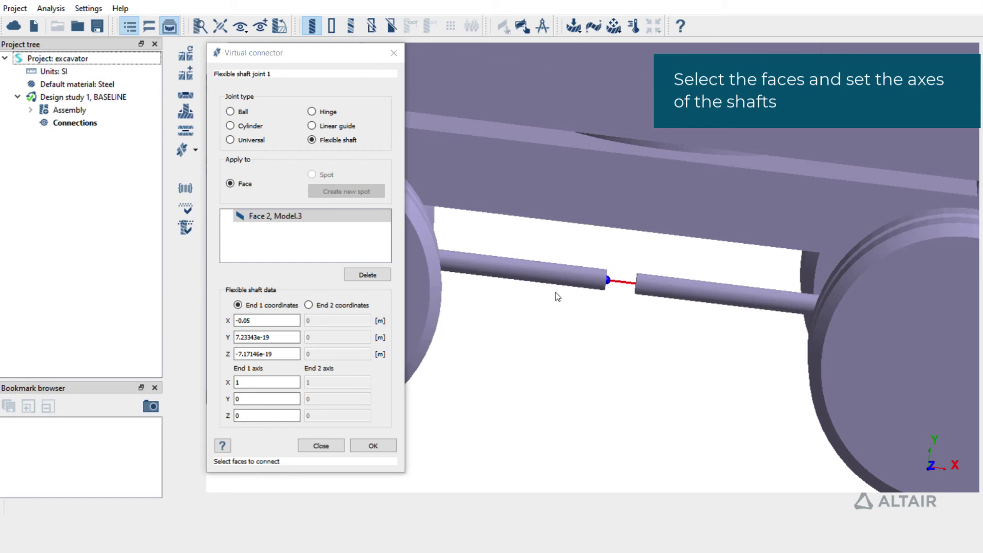
# Step: Attach End 2 to the right shaft half's end face and reverse its X axis to -1
pyautogui.click(345, 305)
pyautogui.moveTo(665, 355); pyautogui.dragTo(702, 343)
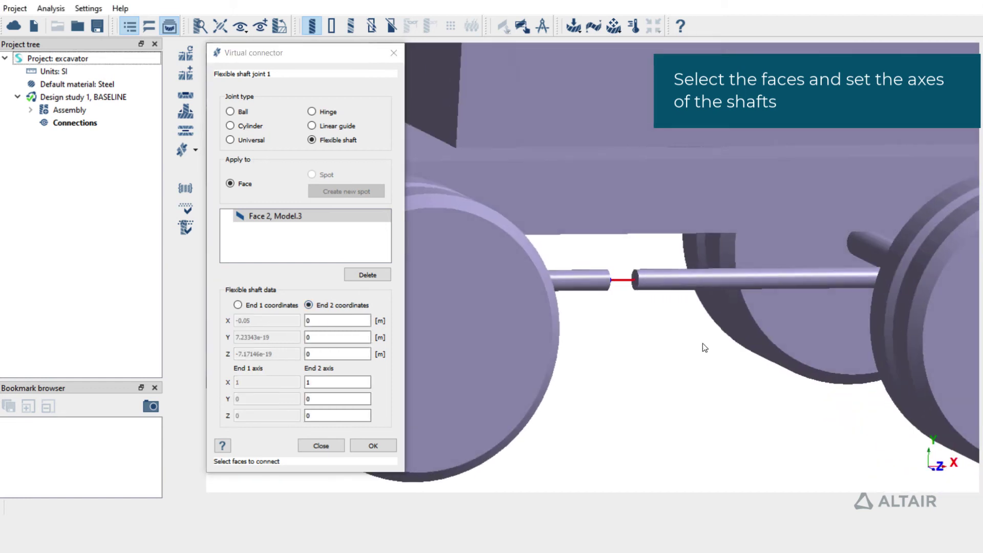
pyautogui.scroll(2, 600, 276)
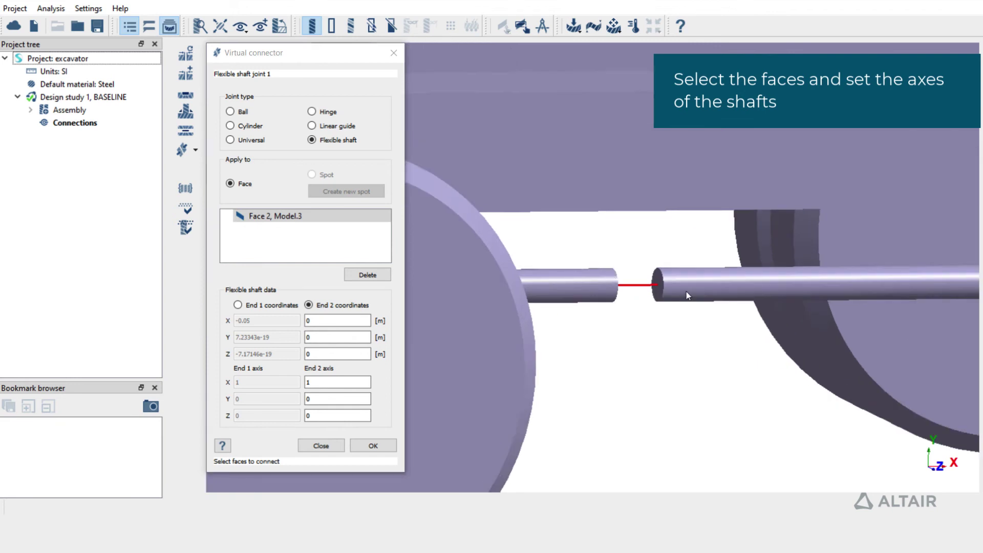
pyautogui.click(658, 283)
pyautogui.moveTo(648, 320); pyautogui.dragTo(605, 336)
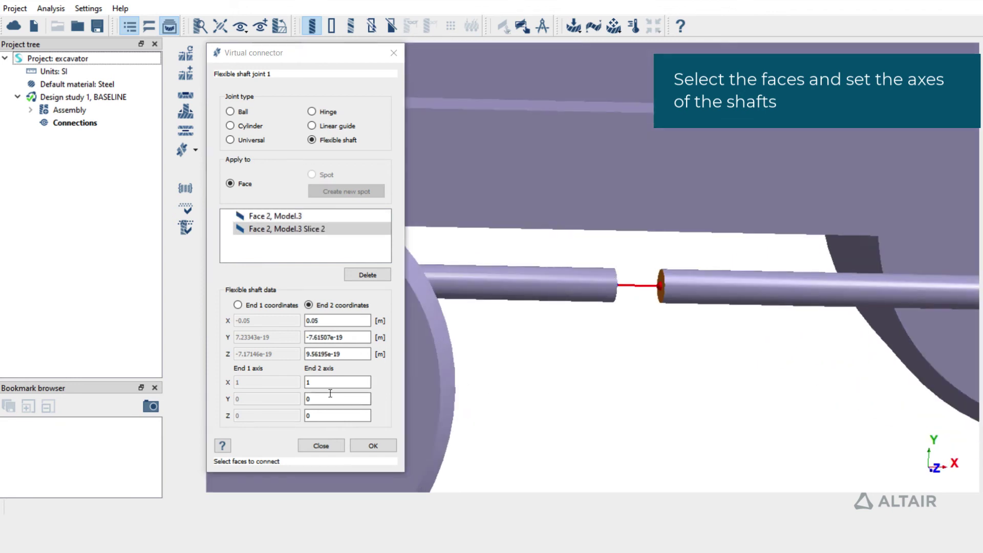
pyautogui.click(305, 383)
pyautogui.write('-')
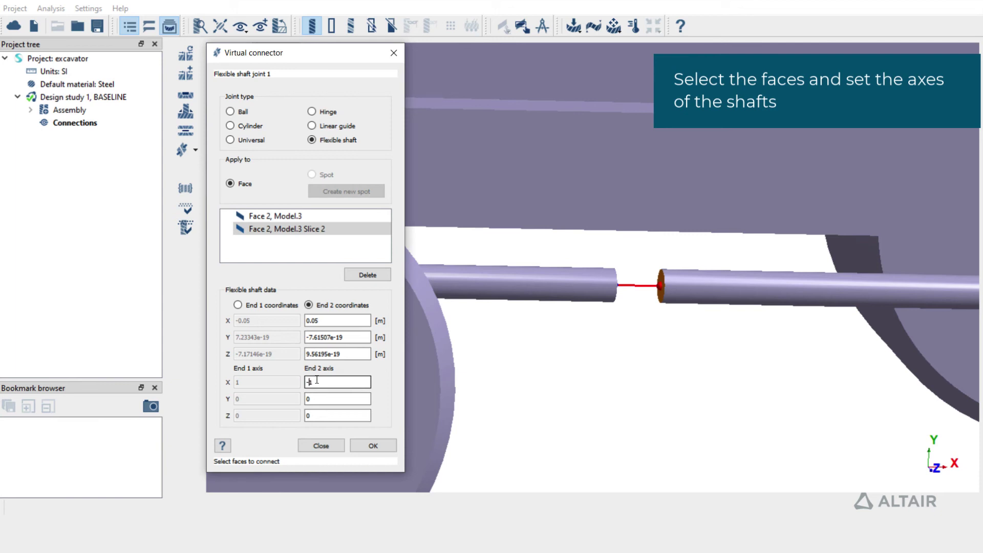
# Step: Create Flexible shaft joint 1 and orbit around the shaft gap to check it
pyautogui.click(386, 447)
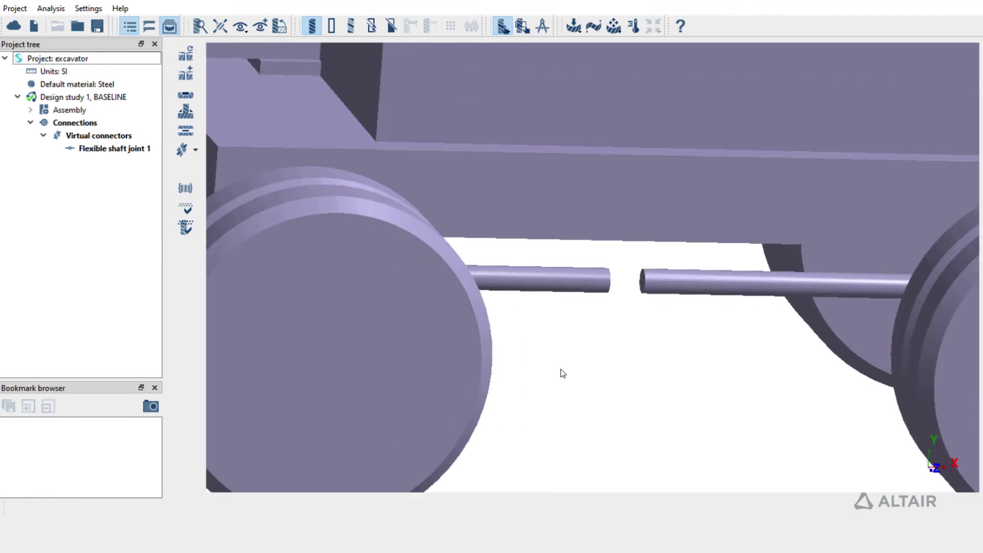
pyautogui.moveTo(562, 373); pyautogui.dragTo(514, 362)
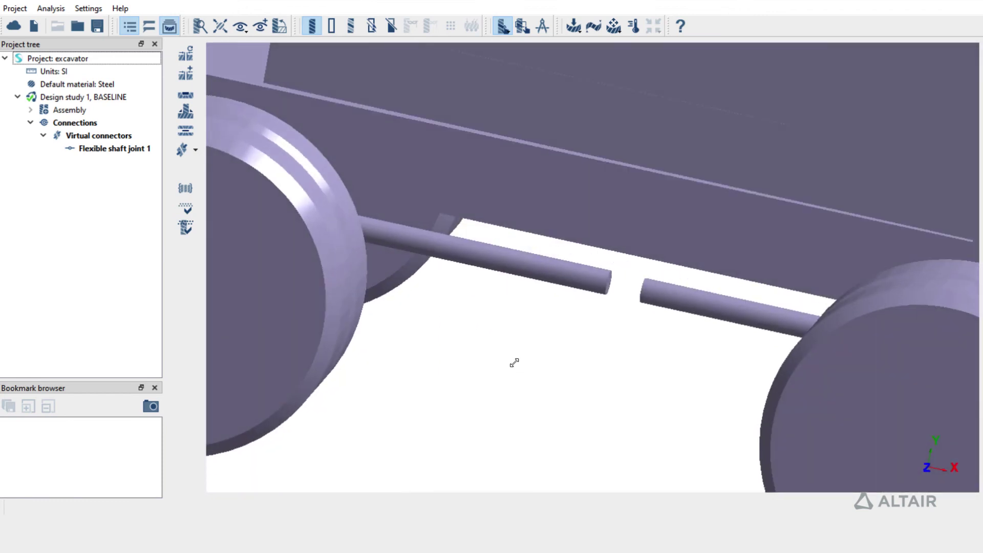